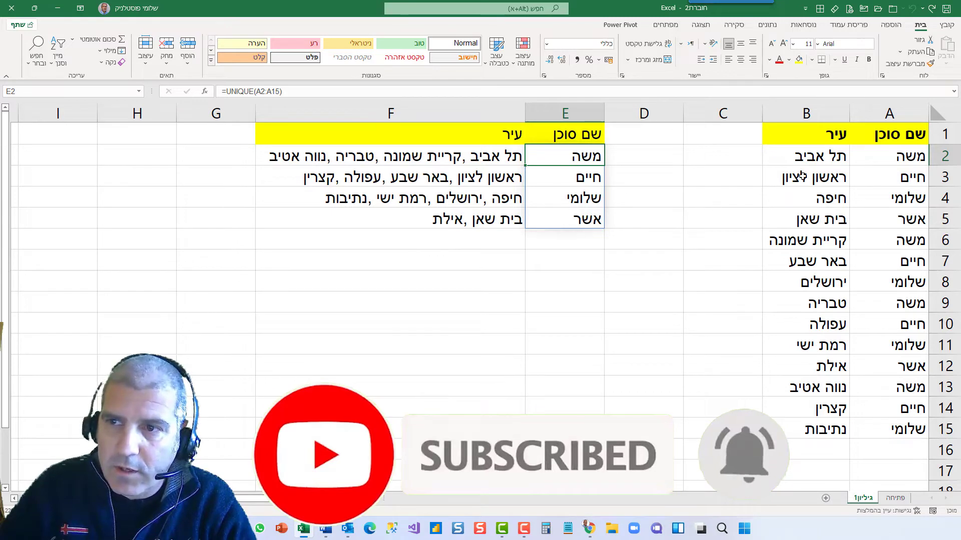
- Copy the two header cells A1:B1 to E8:F8 to start a second summary table
left_click_drag(857, 133, 811, 134)
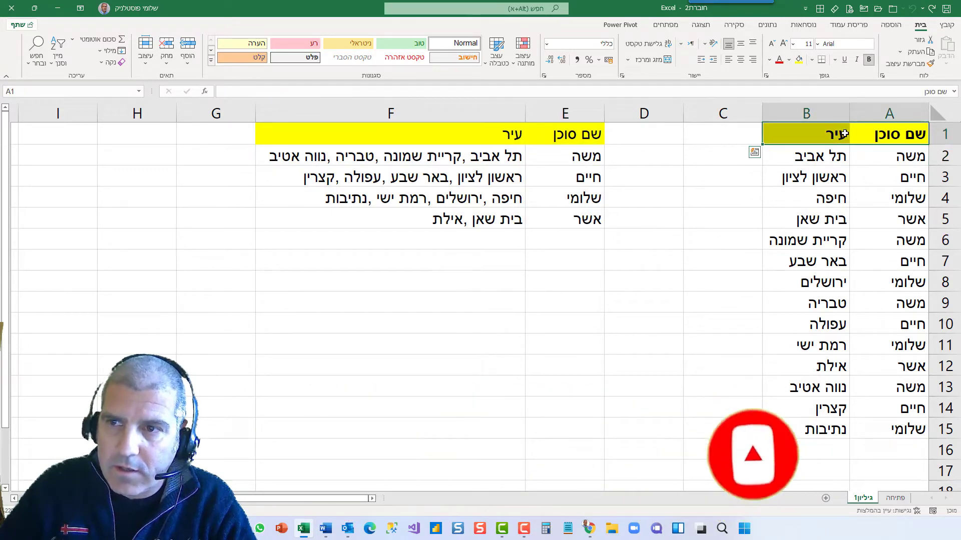
right_click(841, 135)
left_click(825, 160)
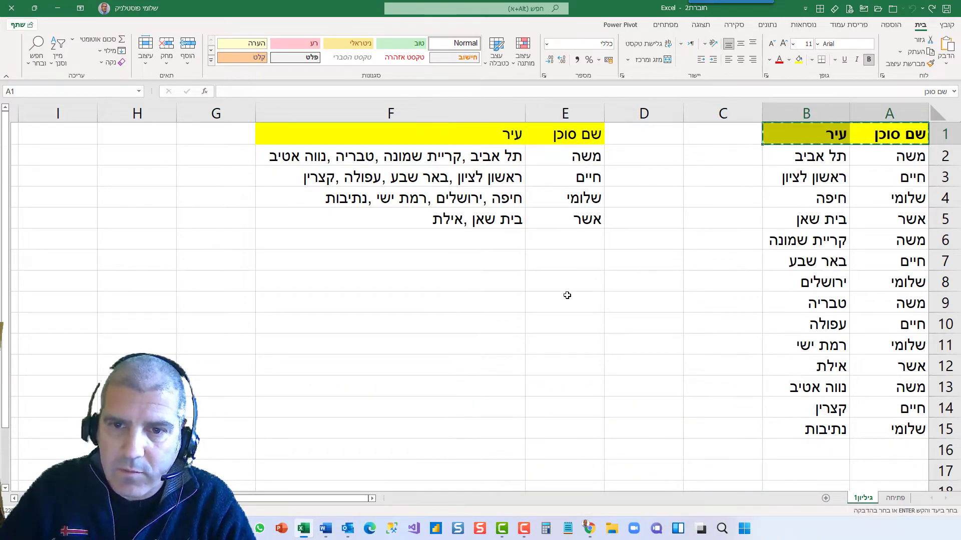
left_click(569, 280)
key("Return")
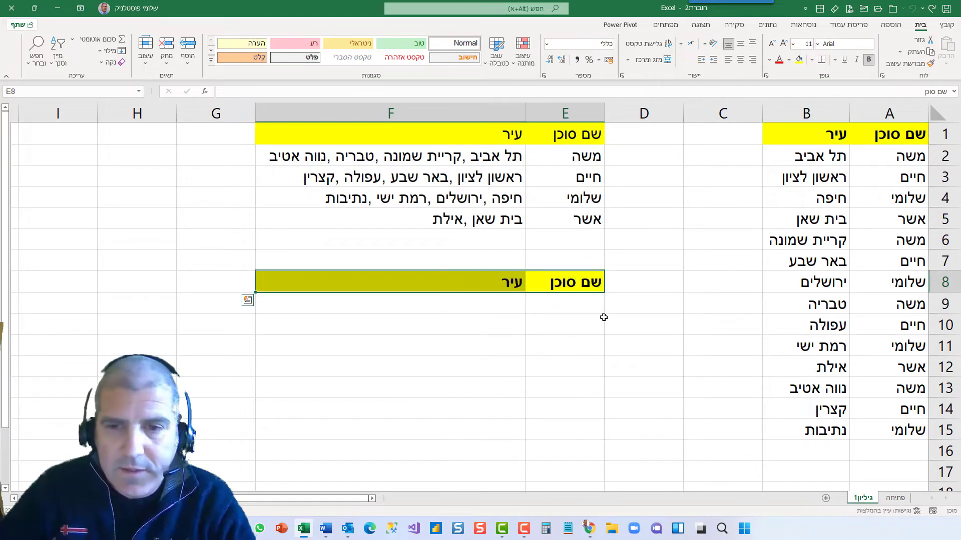
- Enter a UNIQUE formula in E9 that lists the distinct agents from A2:A15
left_click(593, 301)
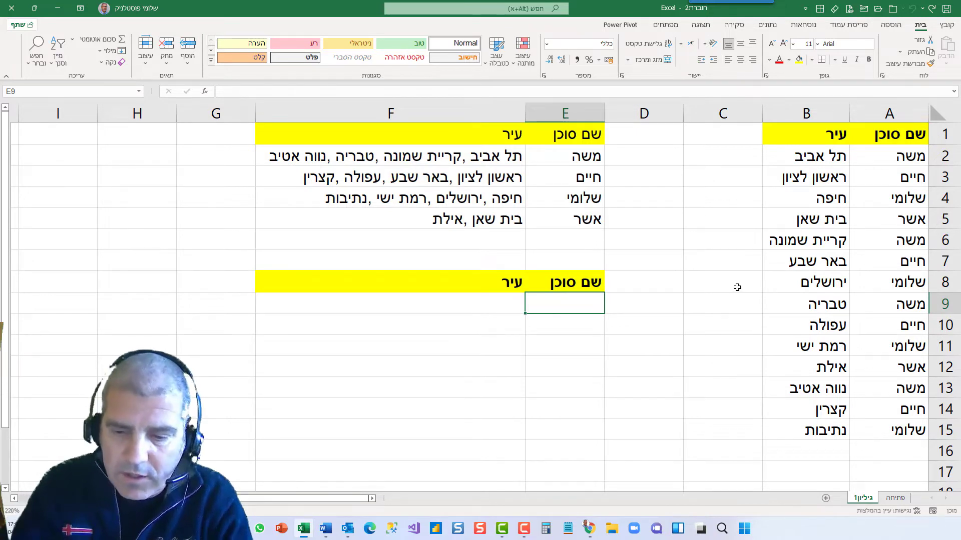
type("=ו")
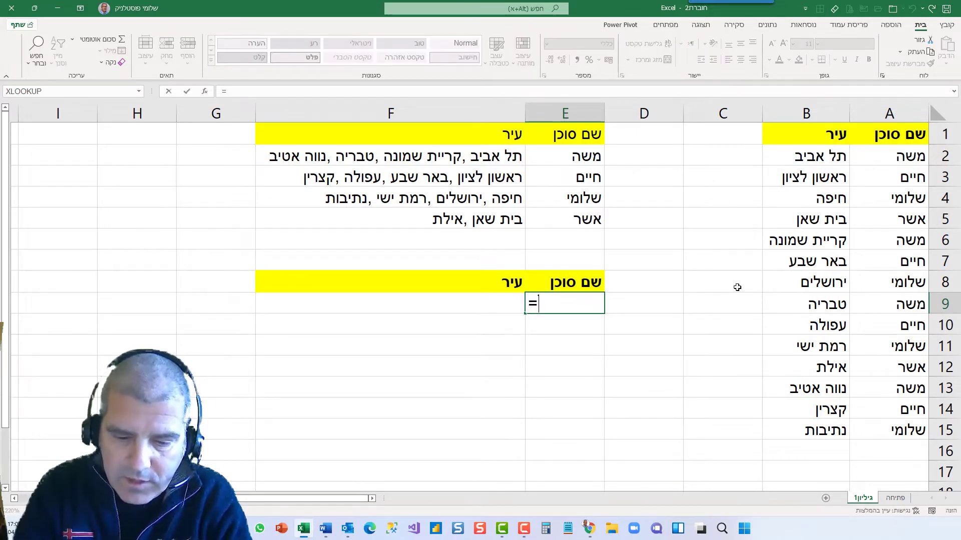
type("un")
key("Down")
key("Down")
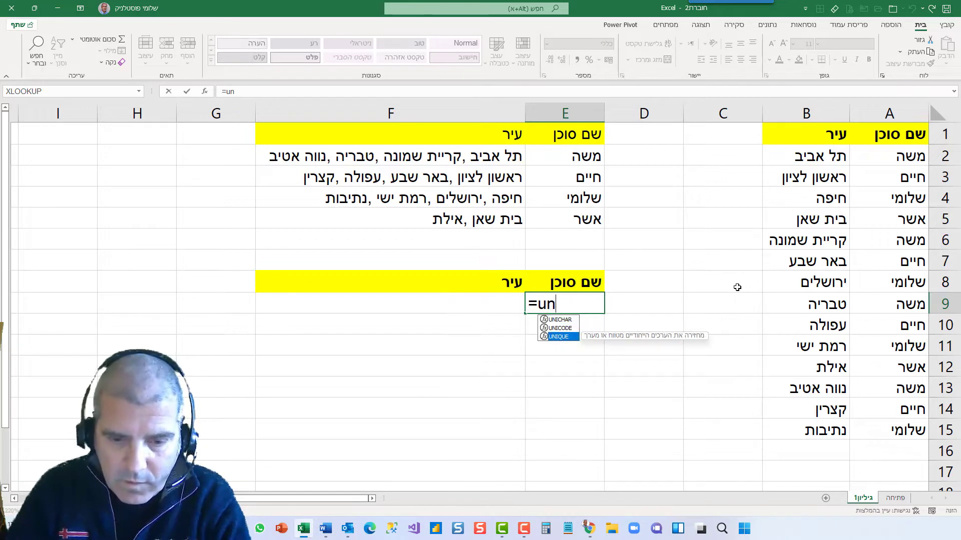
key("Tab")
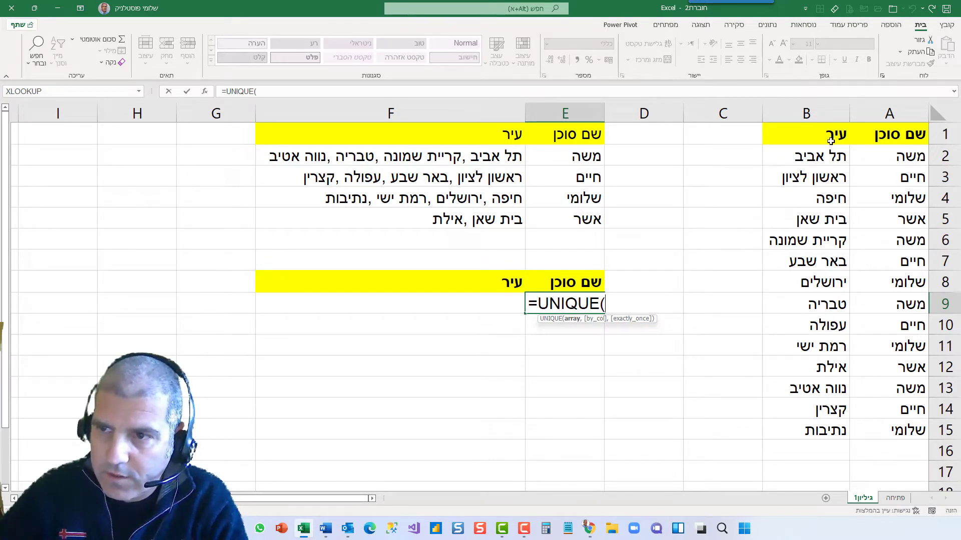
left_click_drag(904, 165, 894, 431)
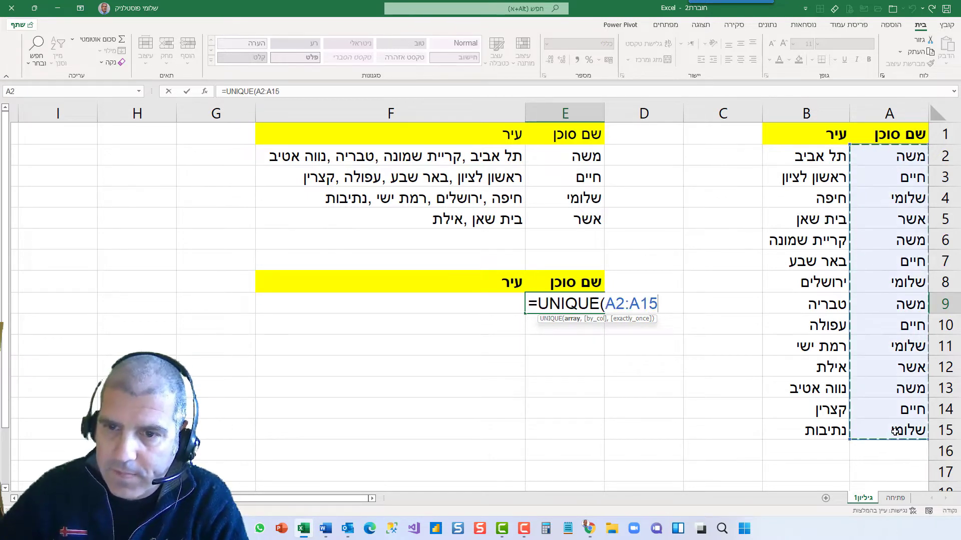
key("Return")
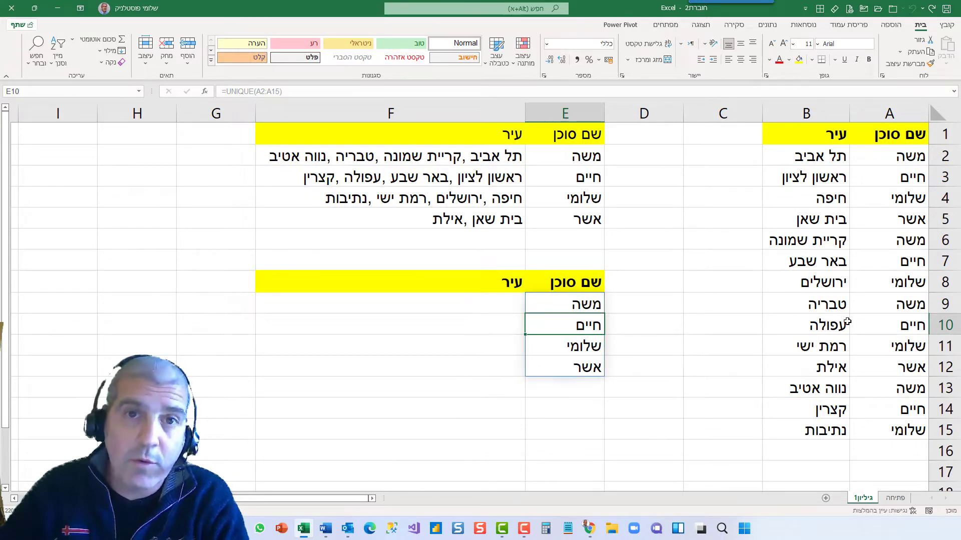
- Begin a FILTER formula in F9 with the absolute city range $B$2:$B$15 as its array
left_click(476, 305)
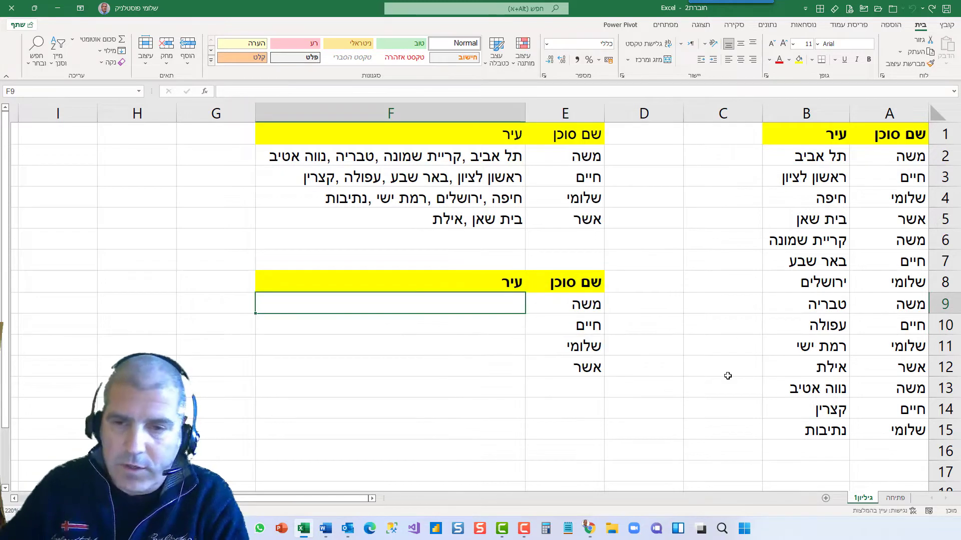
type("=")
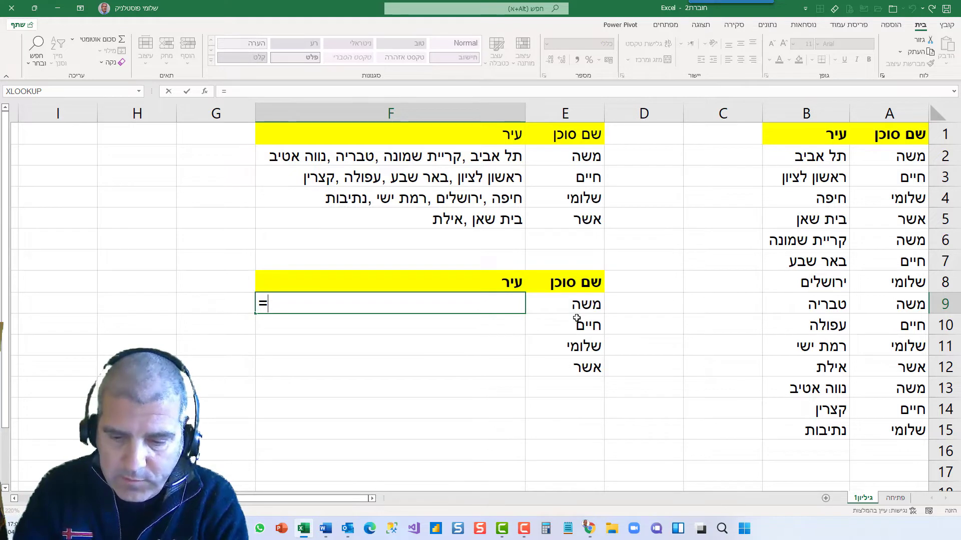
type("fil")
key("Tab")
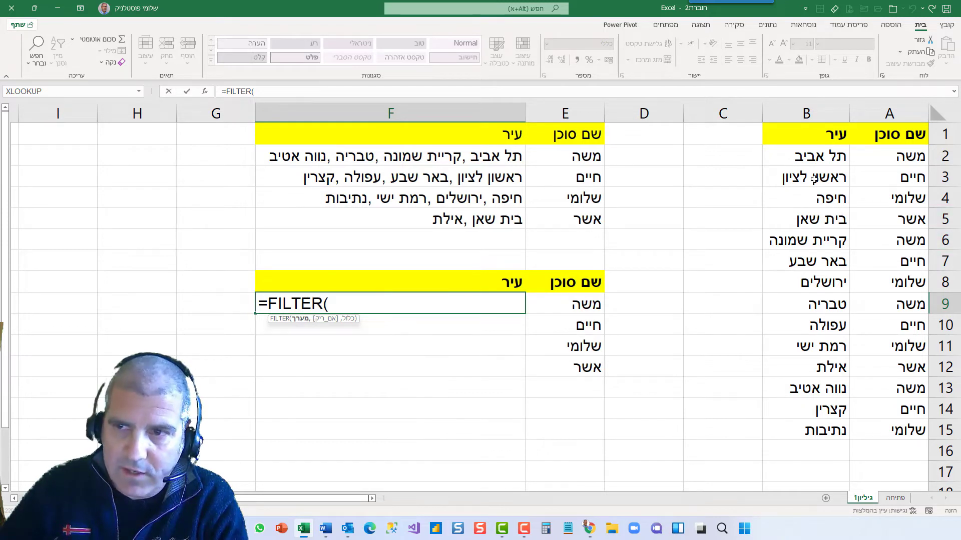
left_click_drag(805, 153, 805, 435)
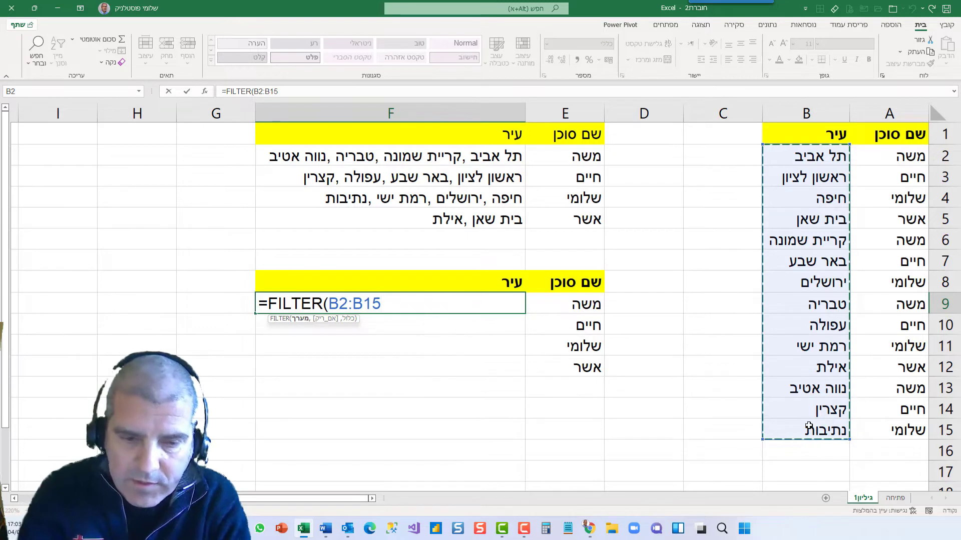
key("F4")
type(",")
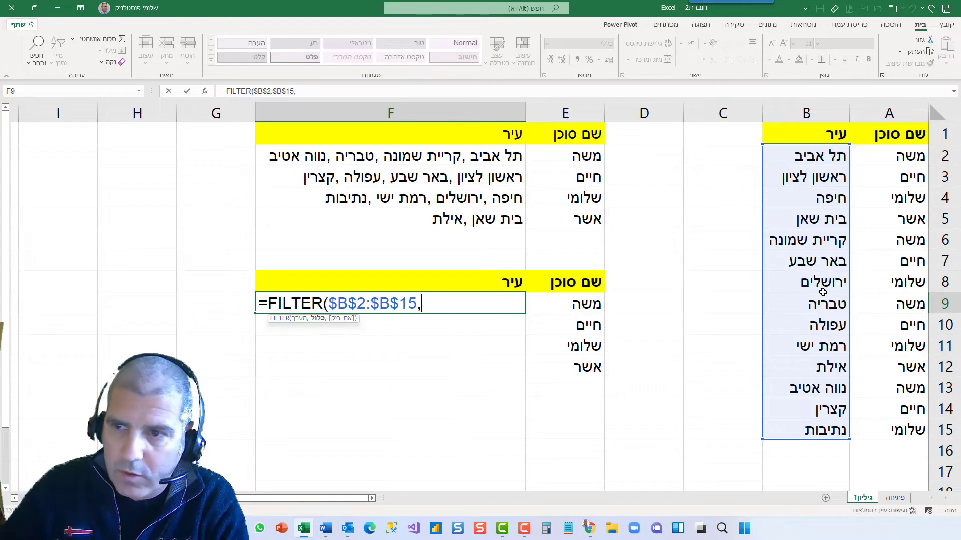
- Complete the FILTER formula with the condition $A$2:$A$15=E9 and an empty string "" as the if-empty value
left_click_drag(888, 154, 872, 430)
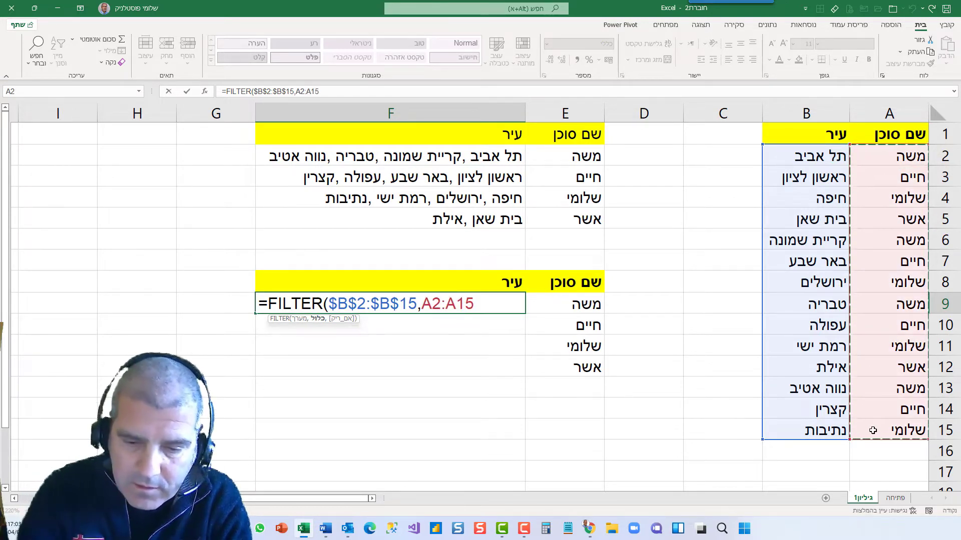
key("F4")
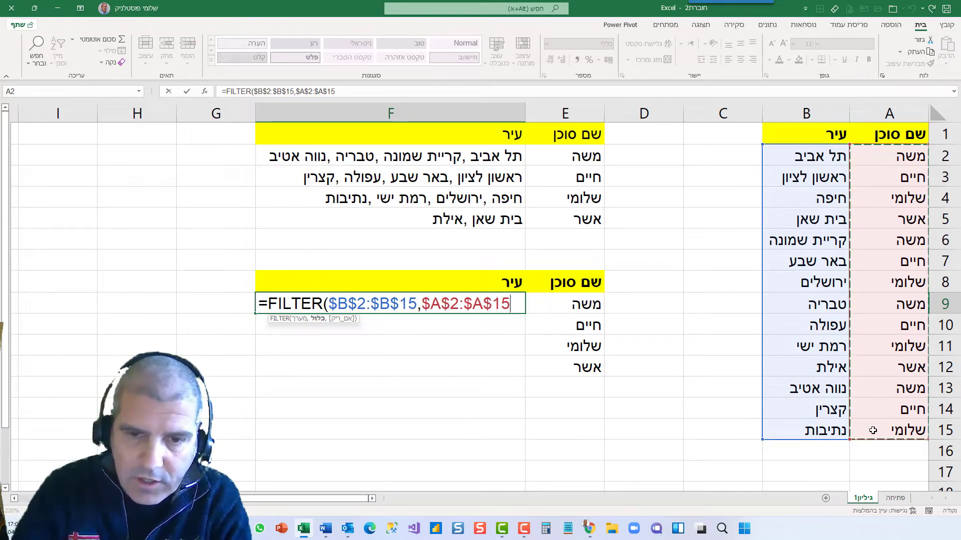
type("=")
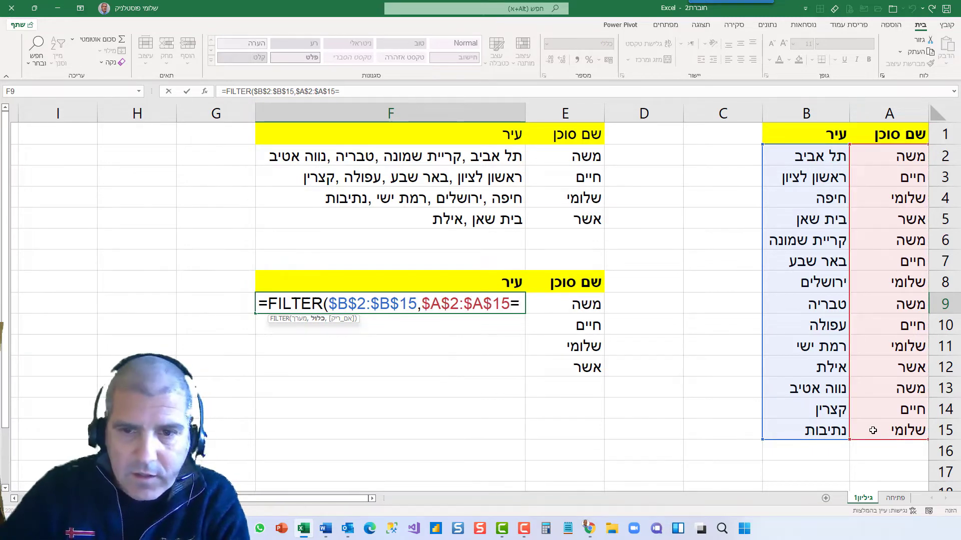
left_click(558, 303)
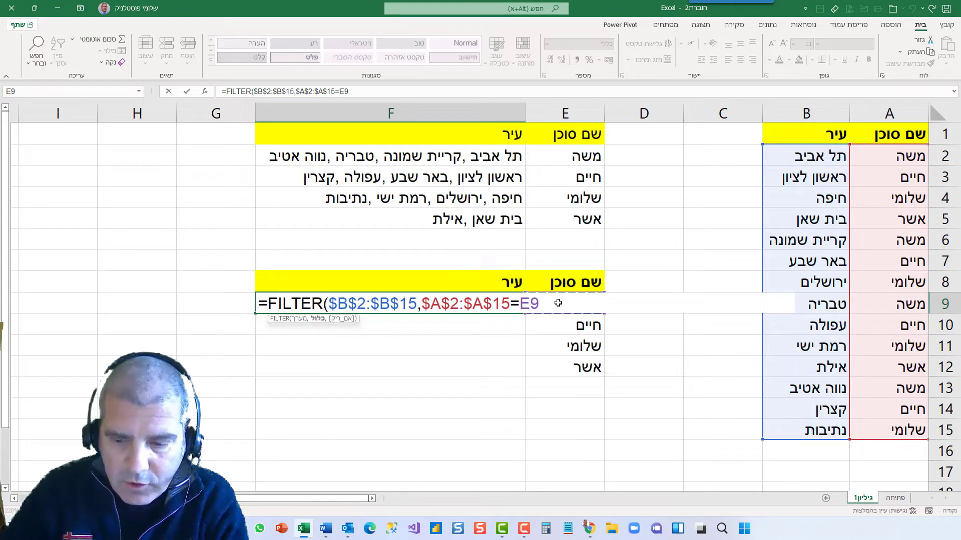
type(")")
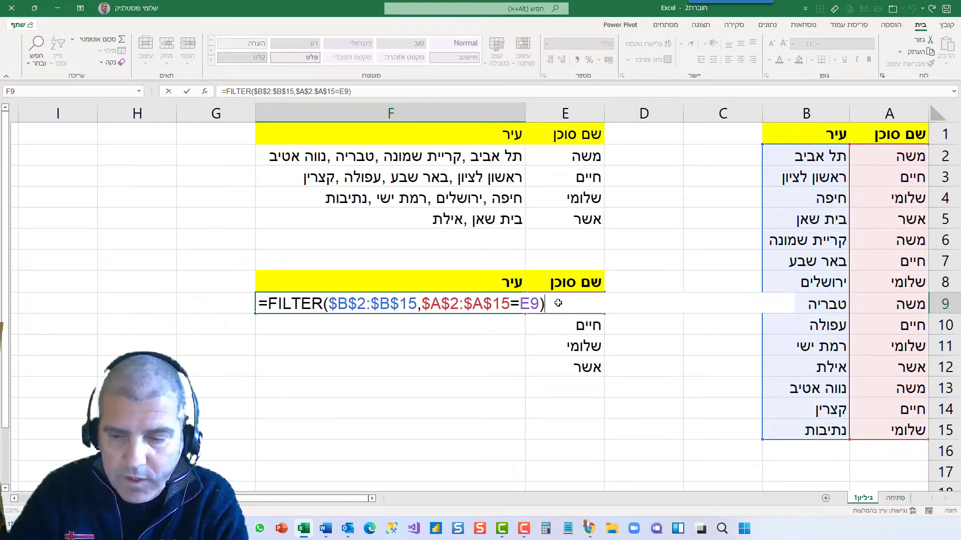
key("BackSpace")
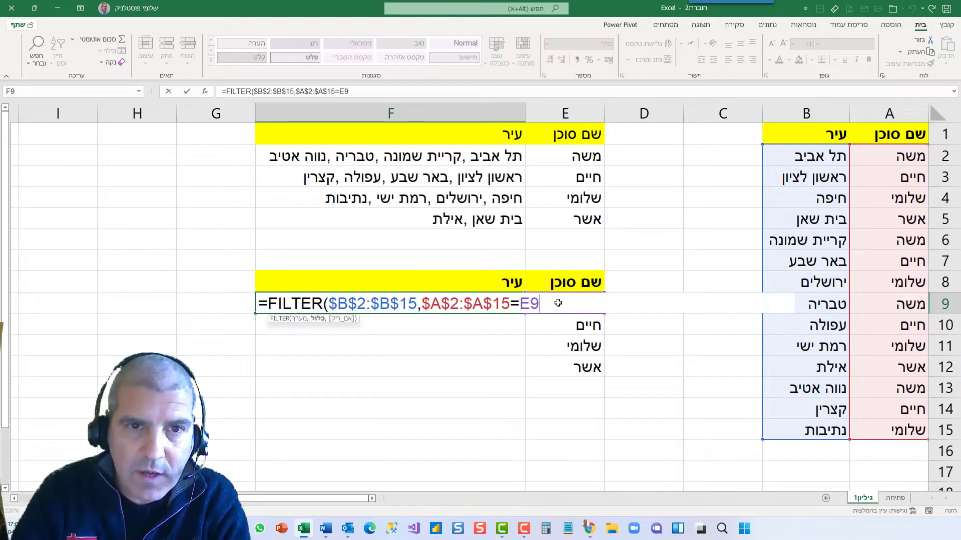
type(",")
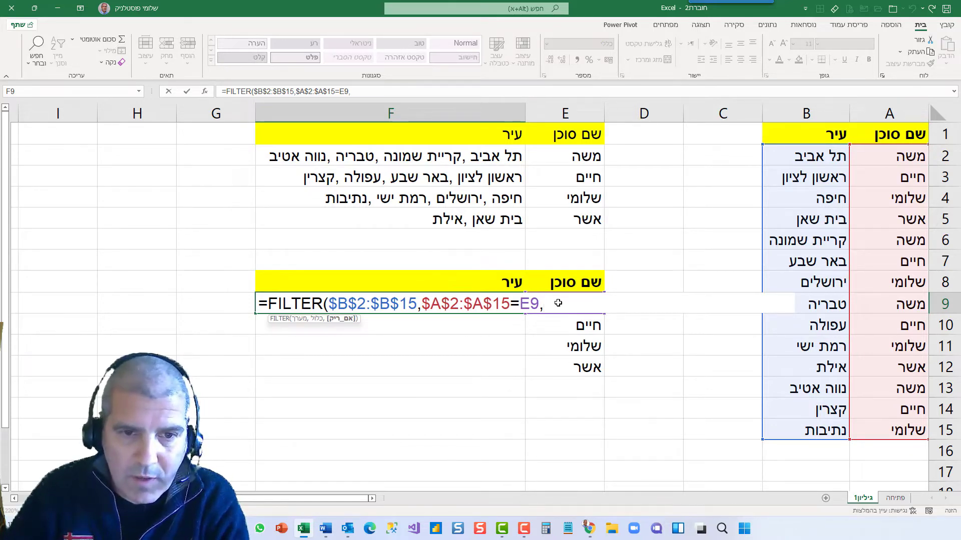
type("\"\"")
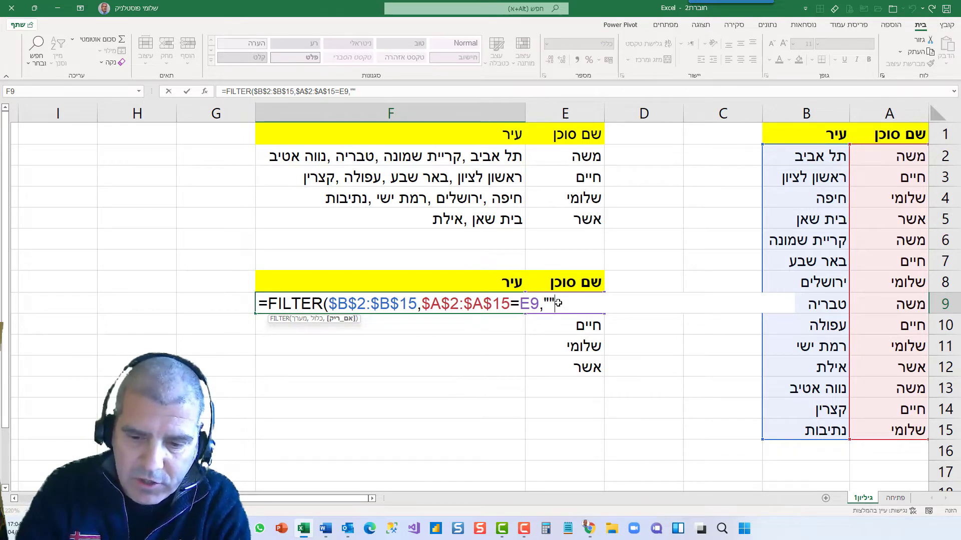
type(")")
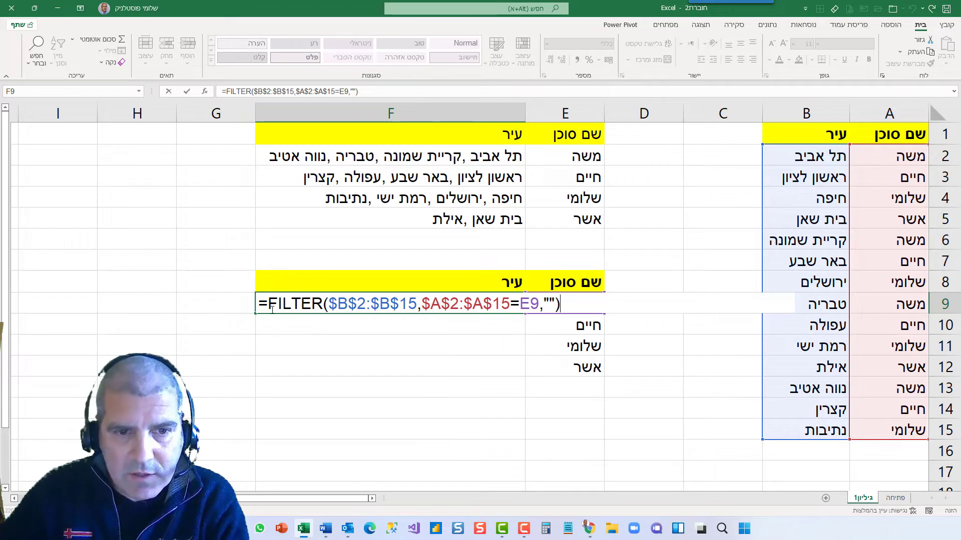
- Highlight the FILTER formula's arguments in F9 for review, and commit the formula
left_click_drag(269, 307, 623, 293)
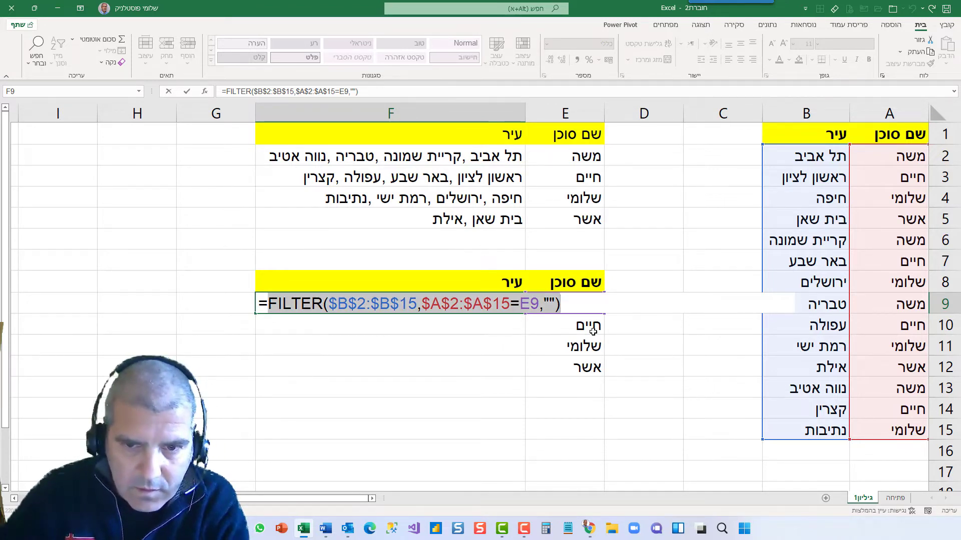
left_click(530, 304)
double_click(550, 304)
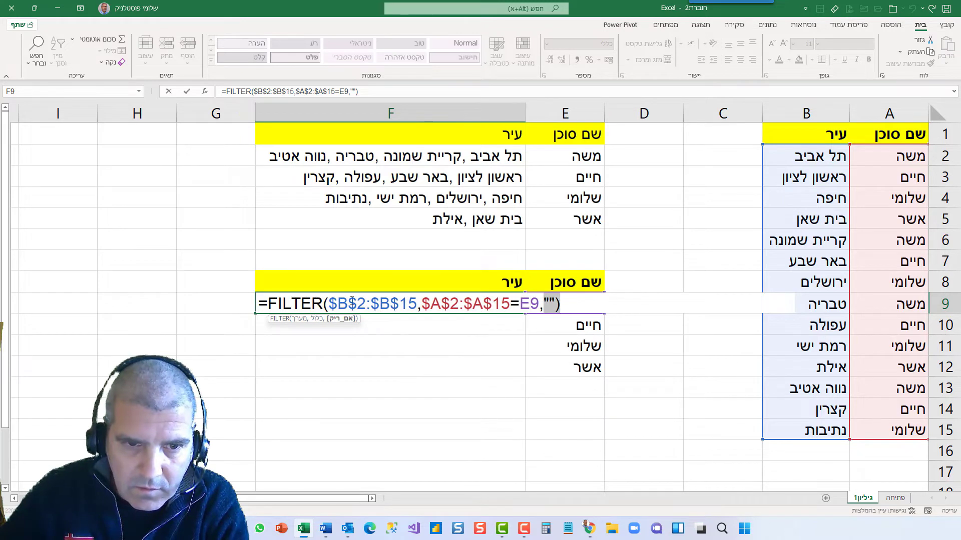
left_click_drag(328, 304, 539, 304)
key("shift+Left")
key("shift+Left")
key("shift+Left")
key("shift+Left")
key("shift+Left")
key("shift+Left")
key("shift+Left")
key("shift+Left")
key("shift+Left")
key("shift+Left")
key("shift+Left")
key("shift+Left")
key("shift+Left")
key("shift+Left")
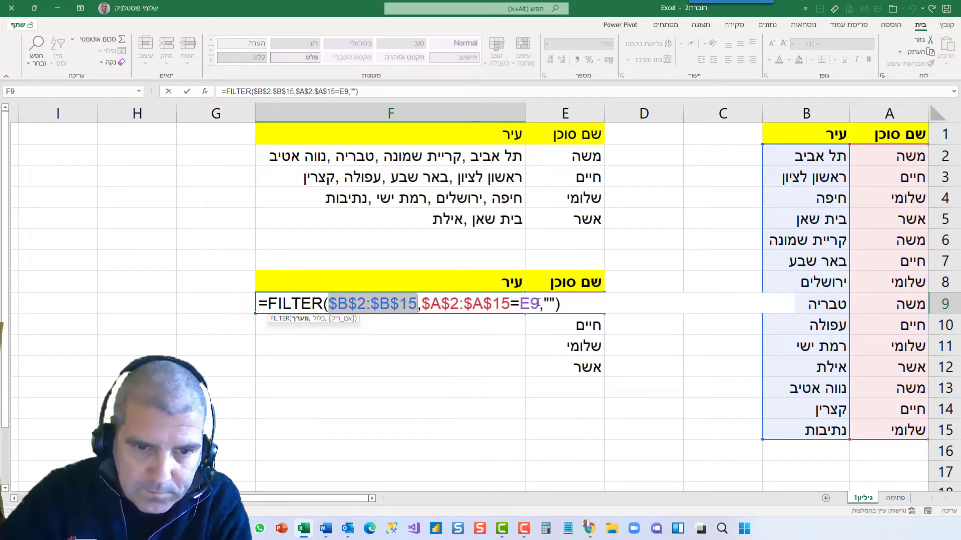
key("Return")
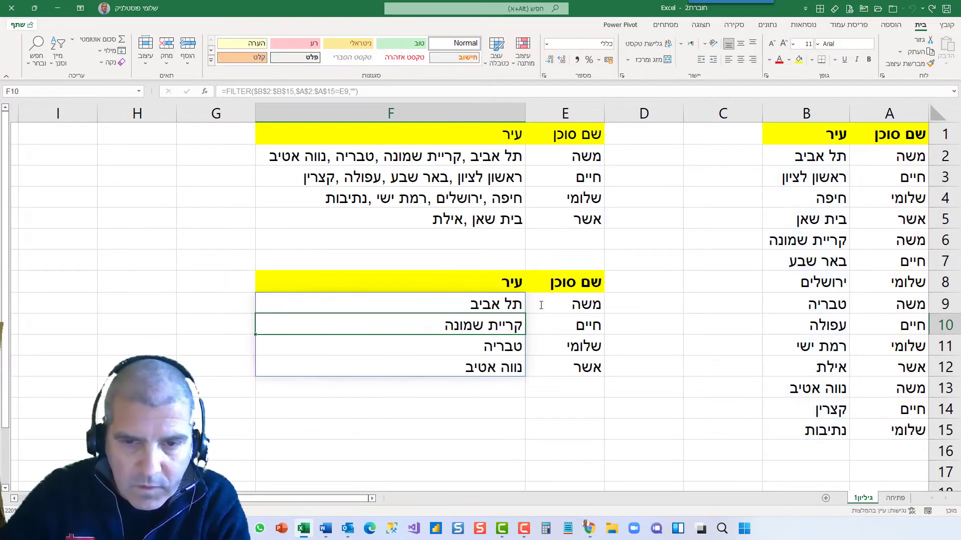
- Inspect the FILTER formula in F9 and its source city range B2:B15 without changing them
left_click(510, 304)
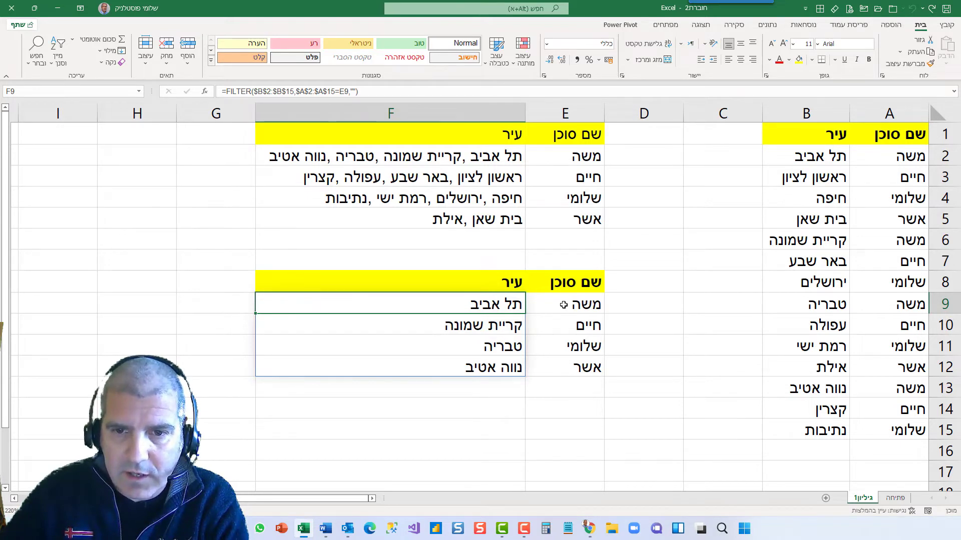
left_click_drag(818, 151, 815, 428)
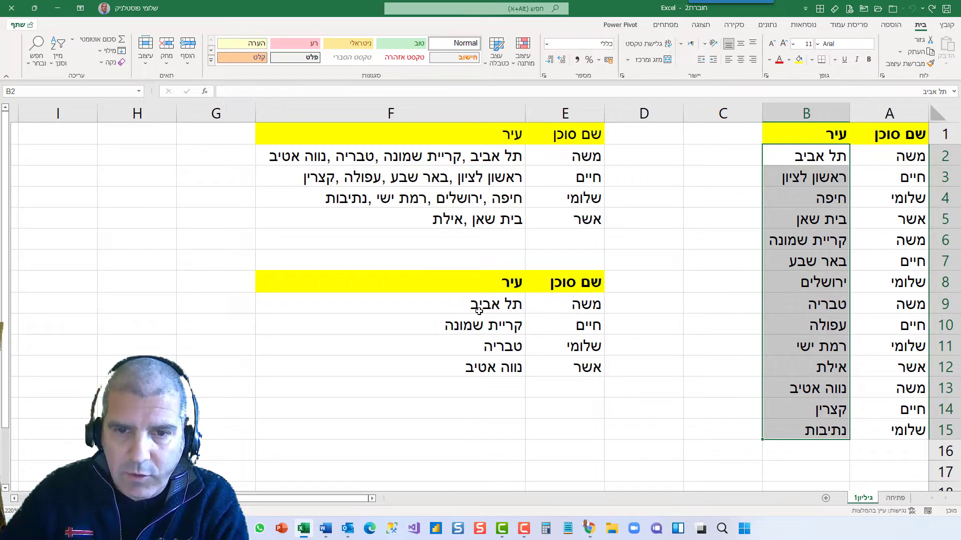
left_click(486, 309)
double_click(485, 306)
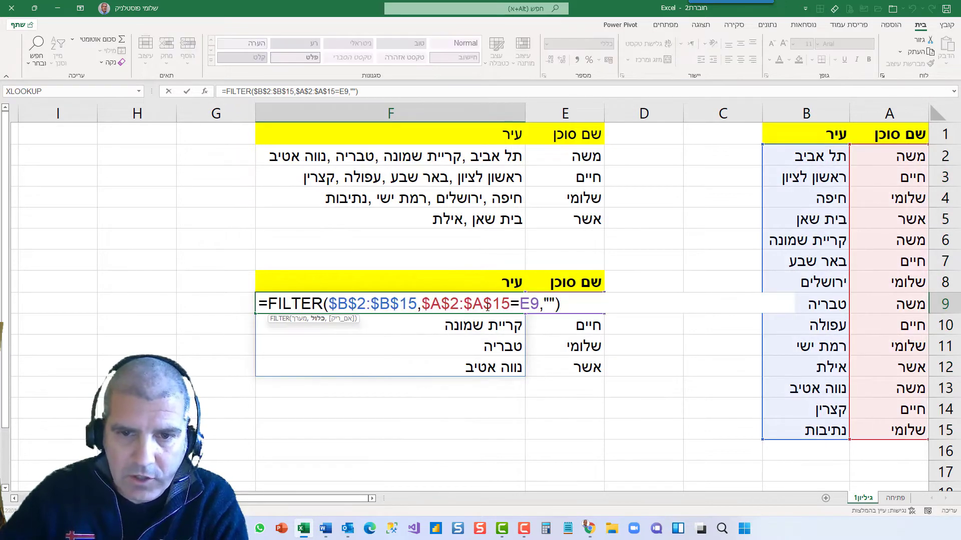
key("Return")
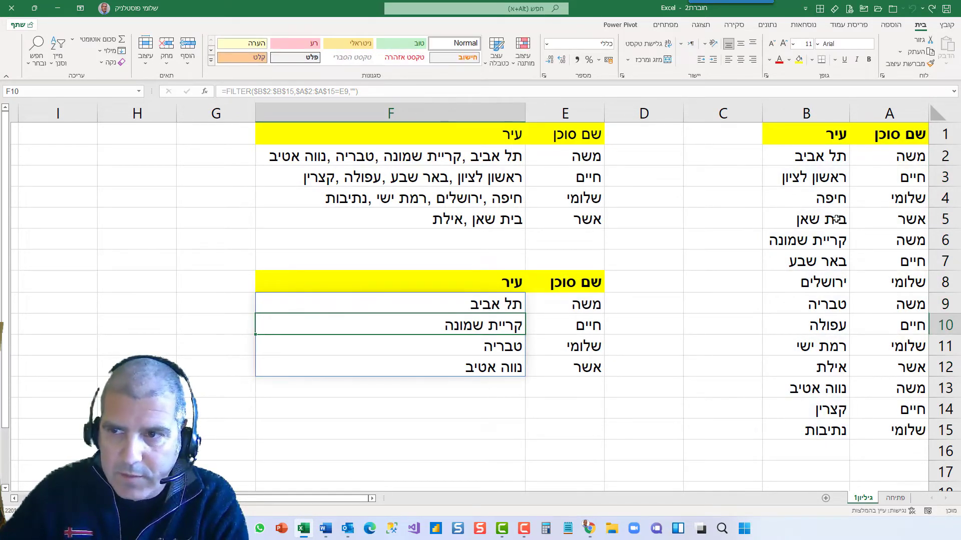
- Highlight the first agent's rows in the source table, A2:B2, A6:B6, A9:B9 and A13:B13, with a light blue fill
left_click(825, 156)
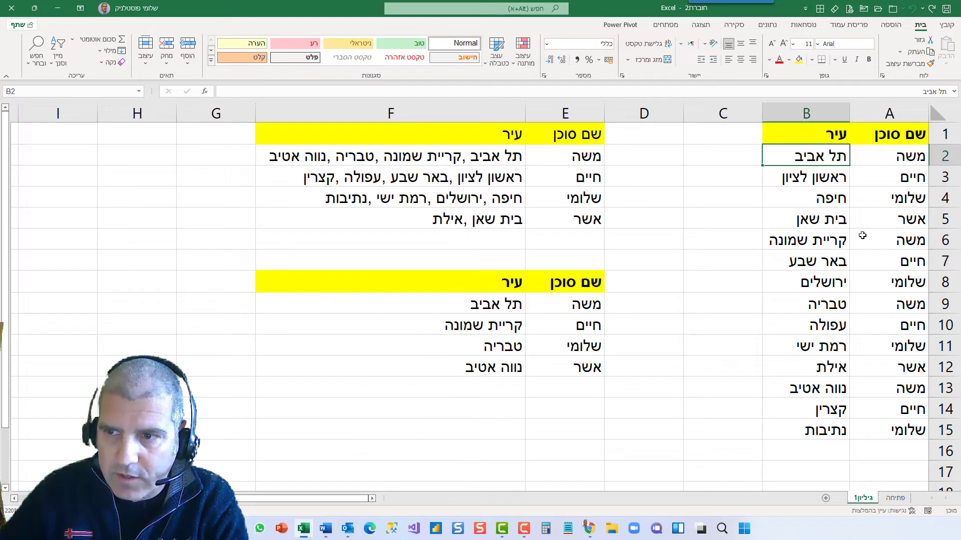
left_click_drag(885, 165, 813, 157)
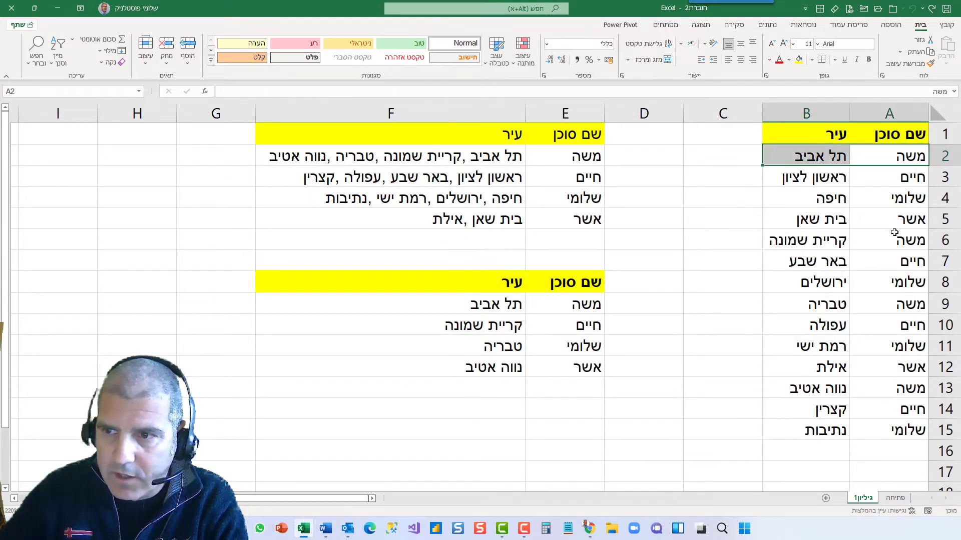
left_click_drag(888, 240, 817, 240)
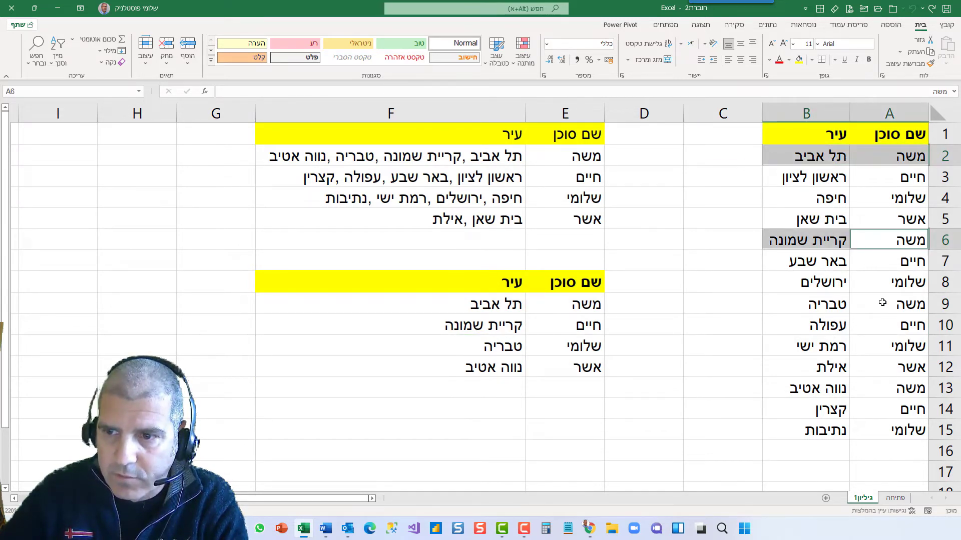
left_click_drag(886, 304, 831, 305)
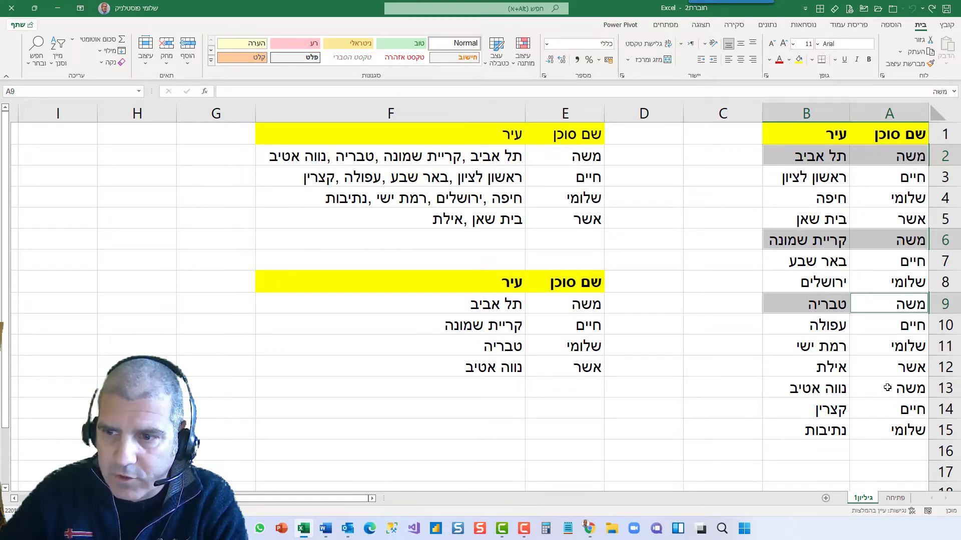
left_click_drag(885, 388, 805, 389)
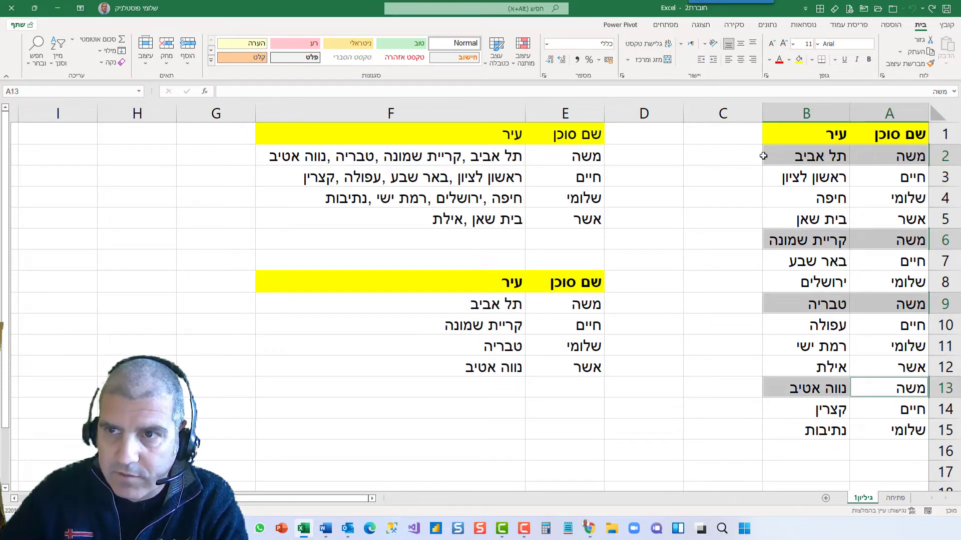
left_click(788, 62)
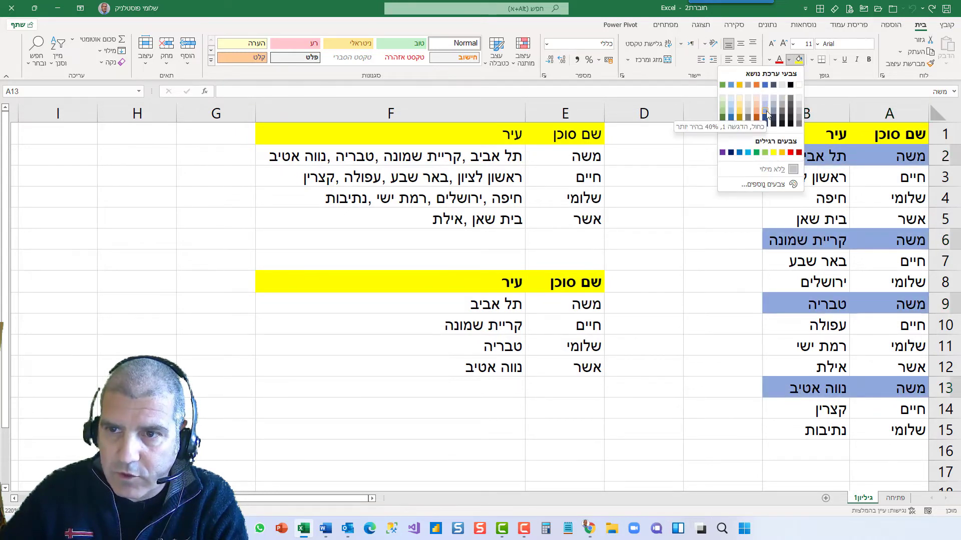
left_click(747, 152)
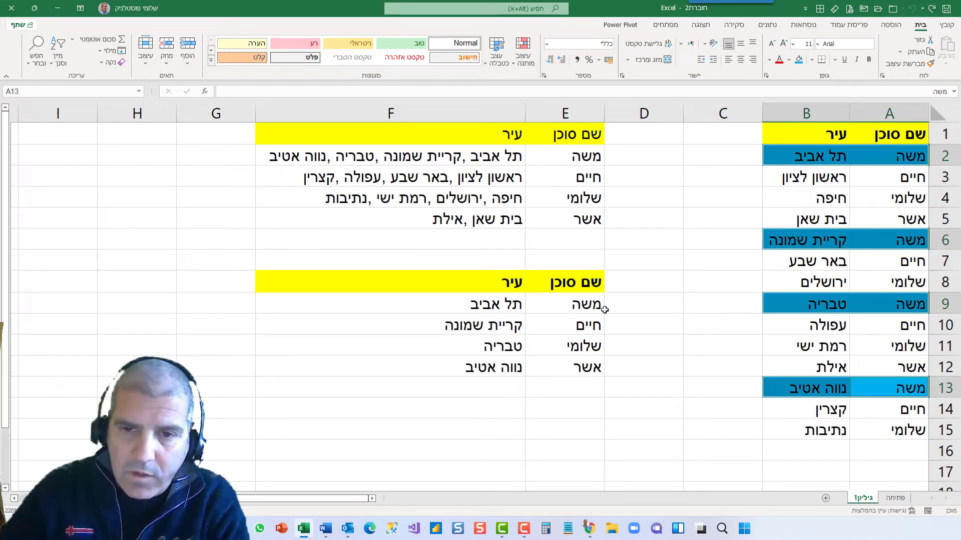
left_click(632, 303)
- Wrap the FILTER formula in F9 in a TEXTJOIN function with " ," as its delimiter
left_click(460, 307)
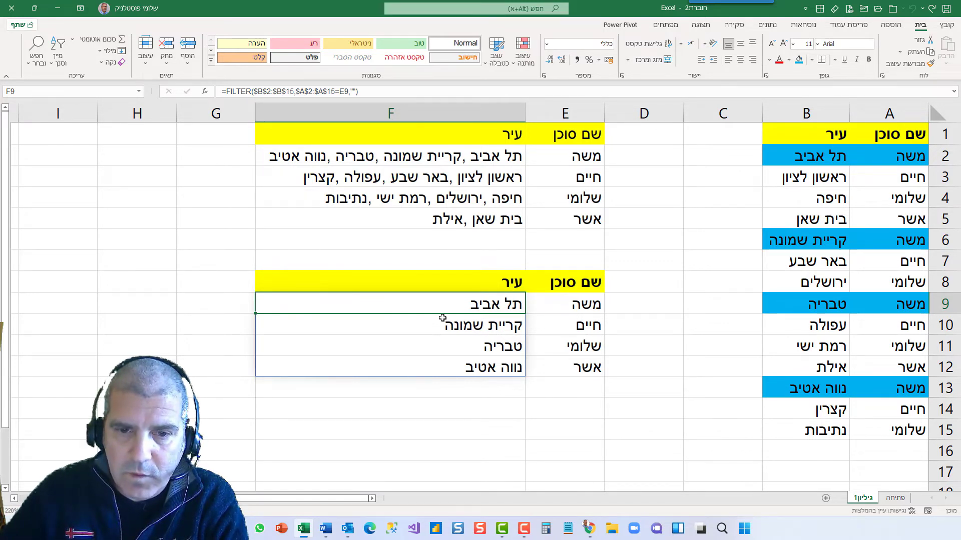
left_click(225, 91)
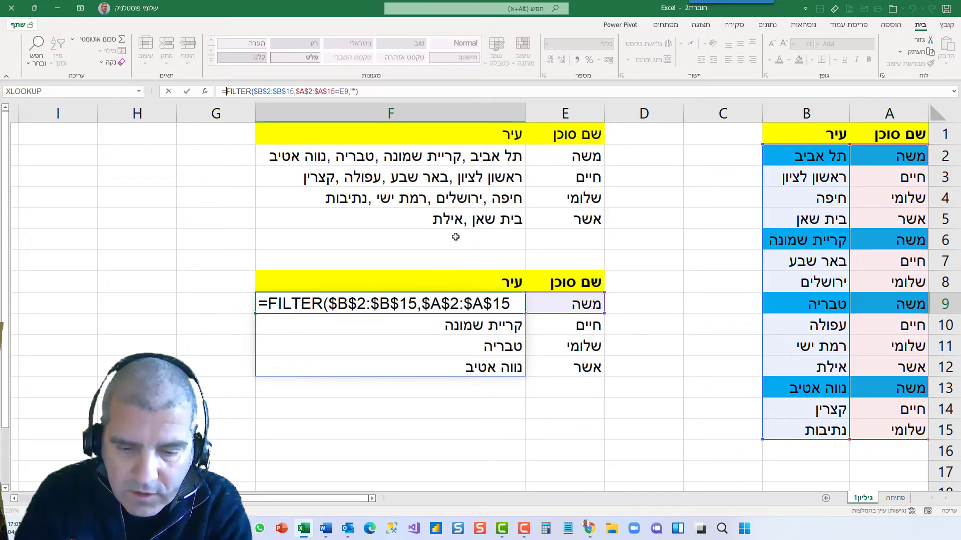
type("te")
key("Down")
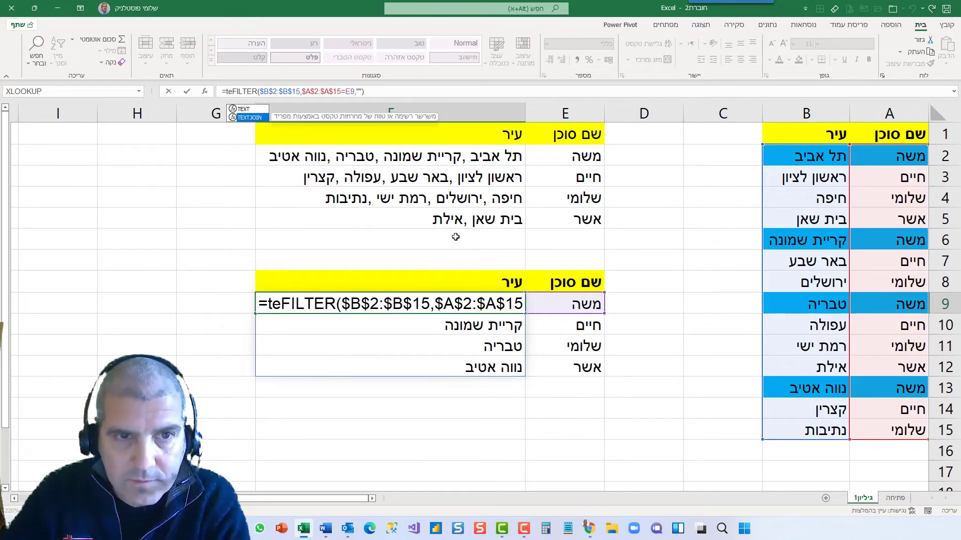
key("Tab")
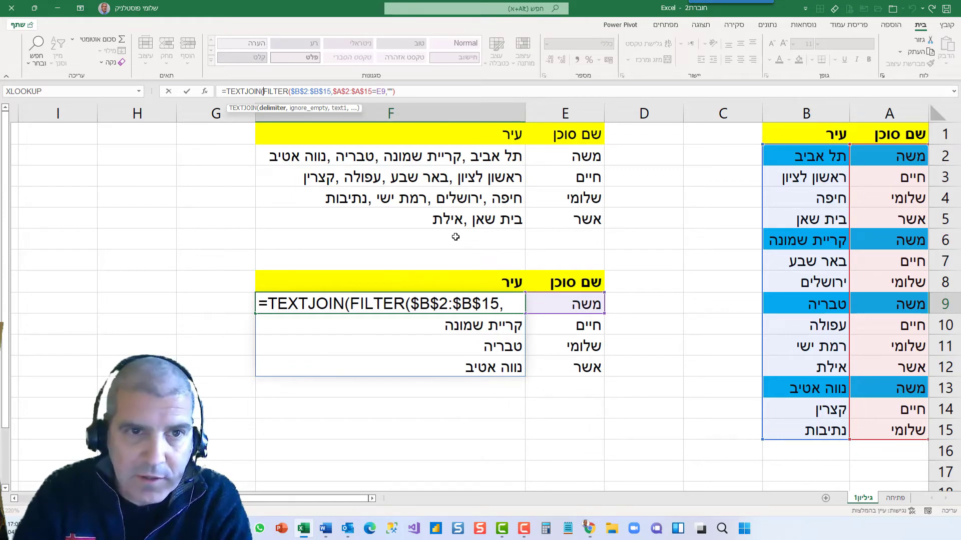
type("\"")
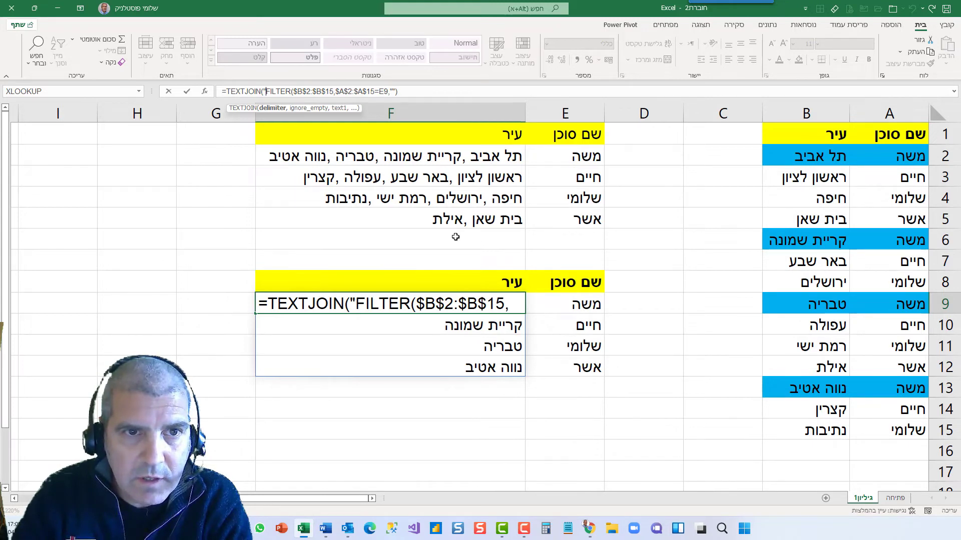
type(", \"")
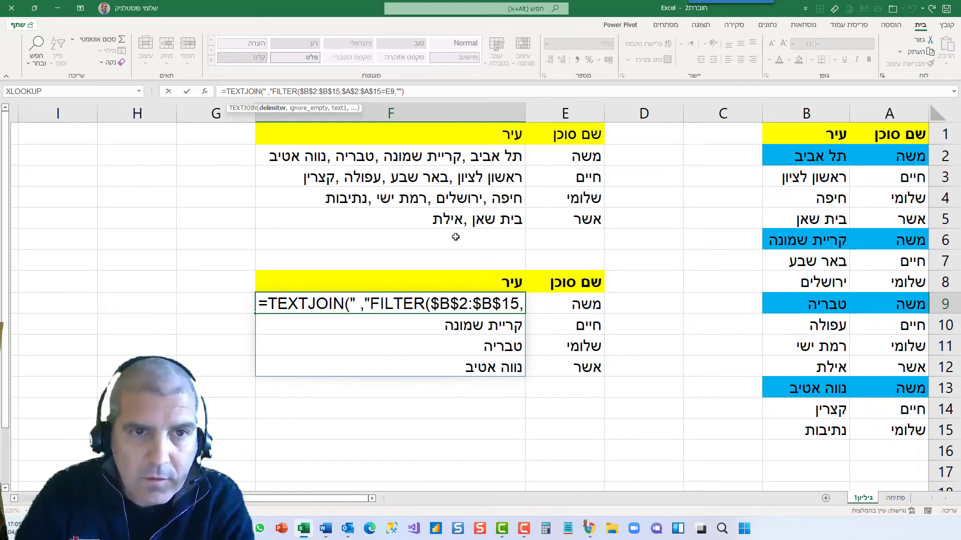
type(",")
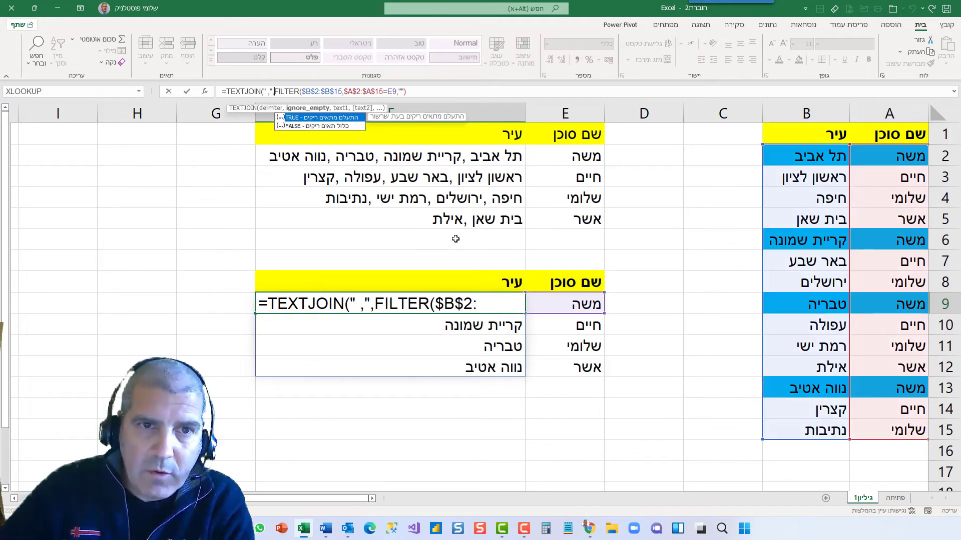
- Set TEXTJOIN's ignore_empty argument to TRUE, keep the FILTER result as text1, and close and commit the formula
double_click(328, 117)
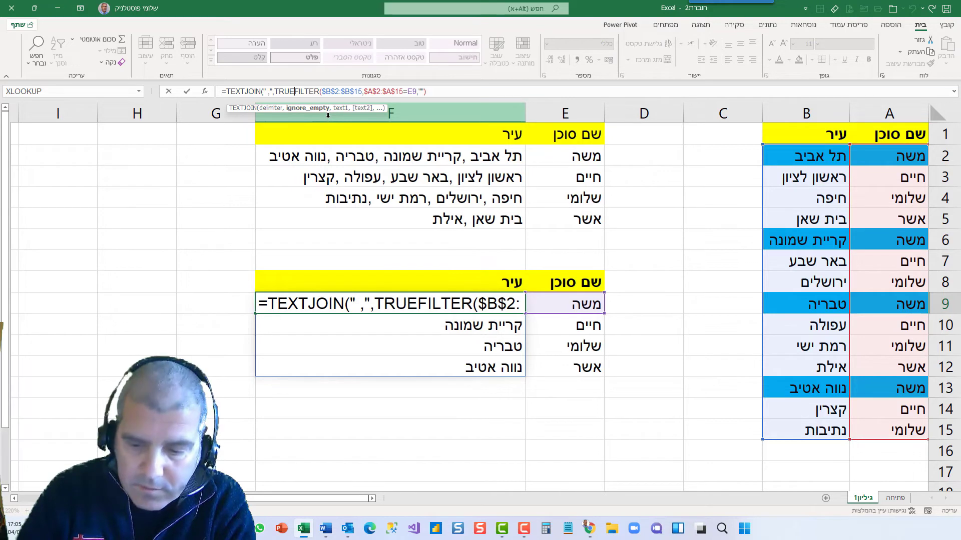
type(",")
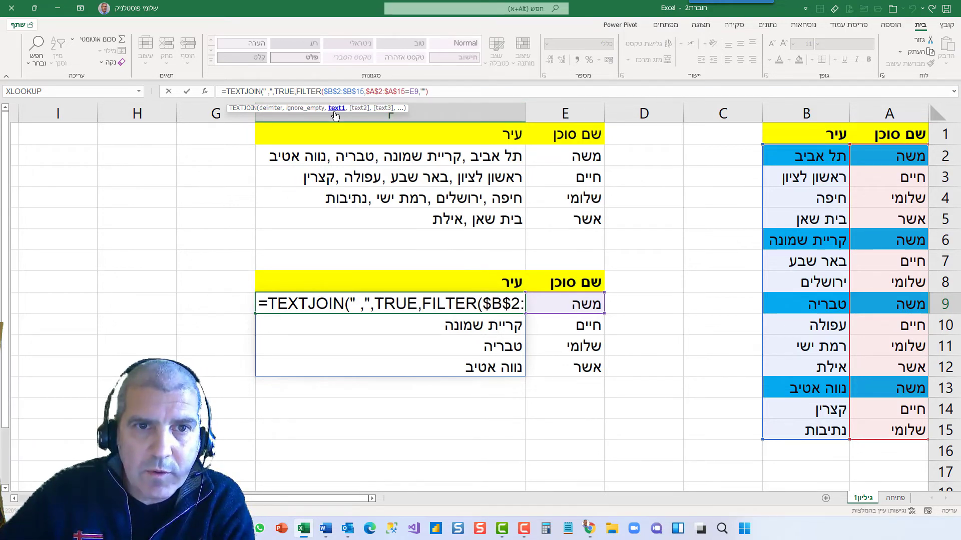
left_click(444, 91)
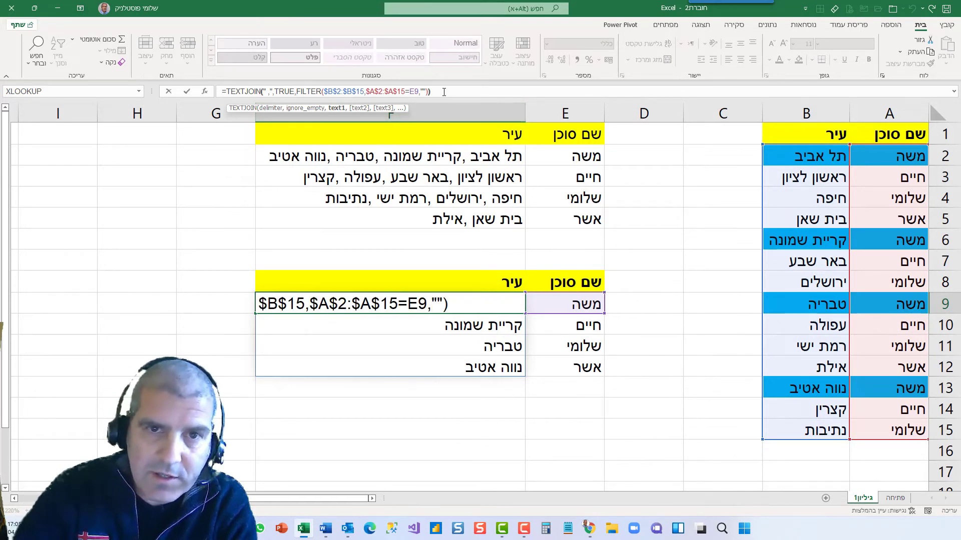
type(")")
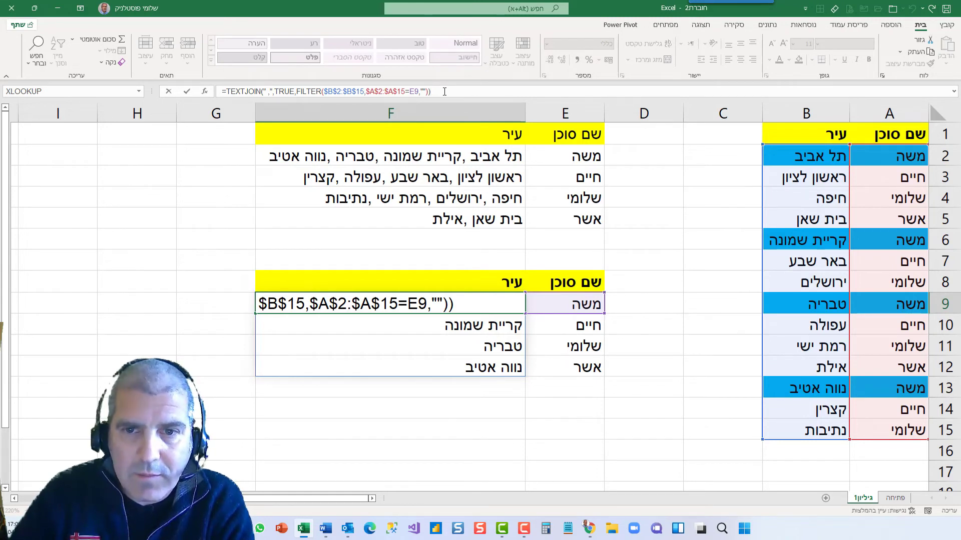
key("Return")
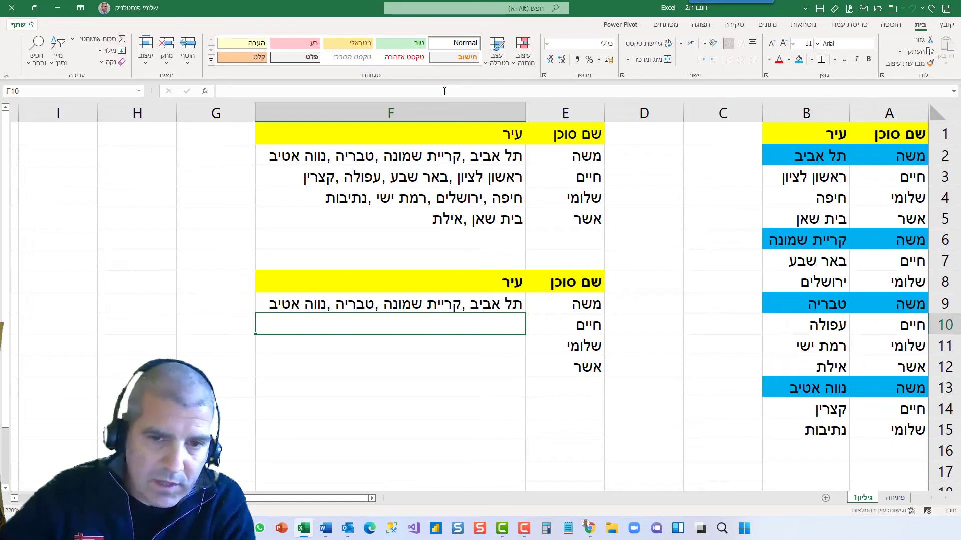
- Change the TEXTJOIN delimiter in F9 to ", " so the comma precedes the space
left_click(418, 311)
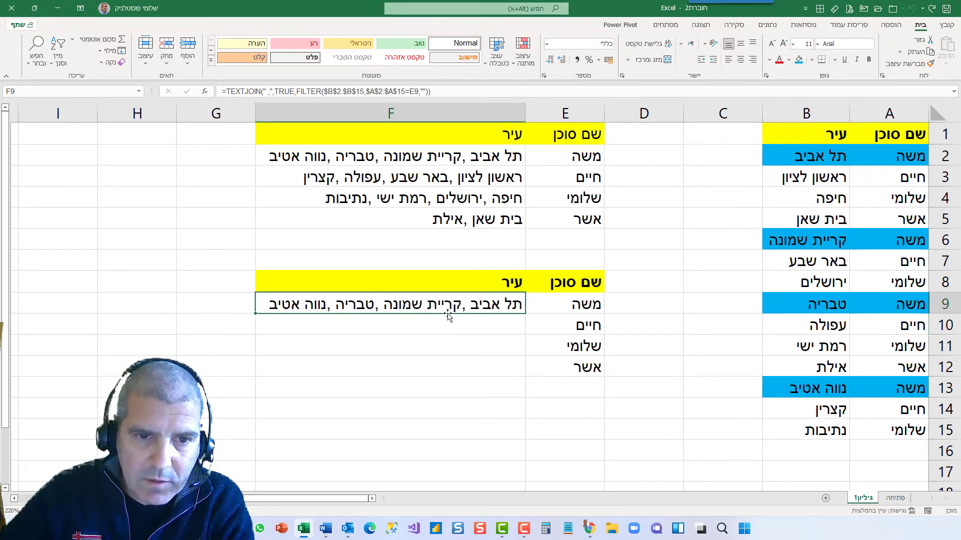
left_click(268, 91)
type(",")
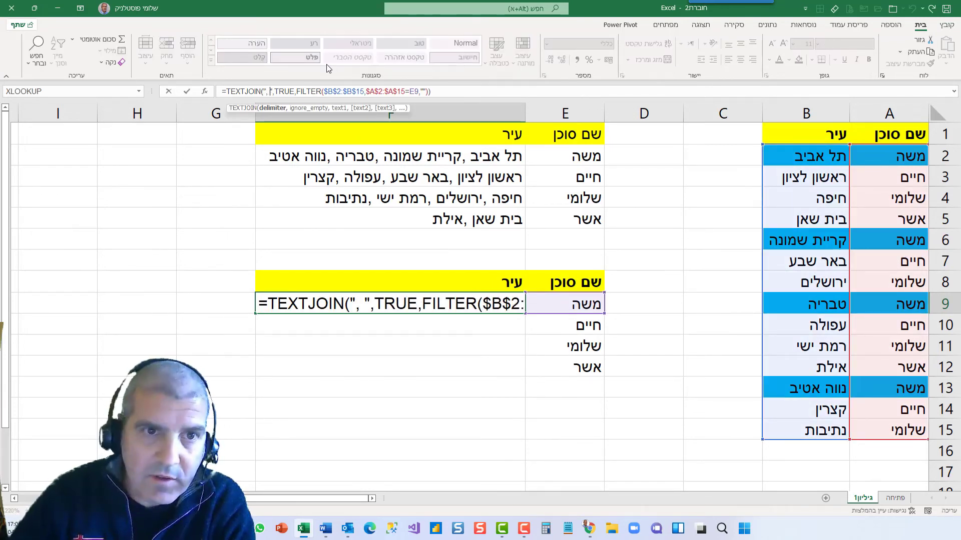
key("Return")
- Fill the TEXTJOIN formula from F9 down to F12 and check the formulas in F10 and F9
left_click(265, 308)
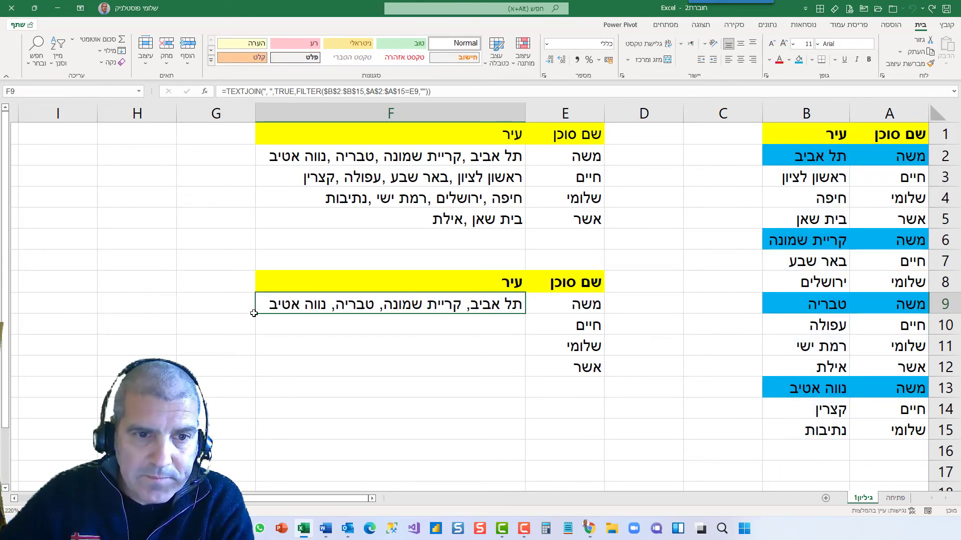
left_click_drag(254, 314, 318, 368)
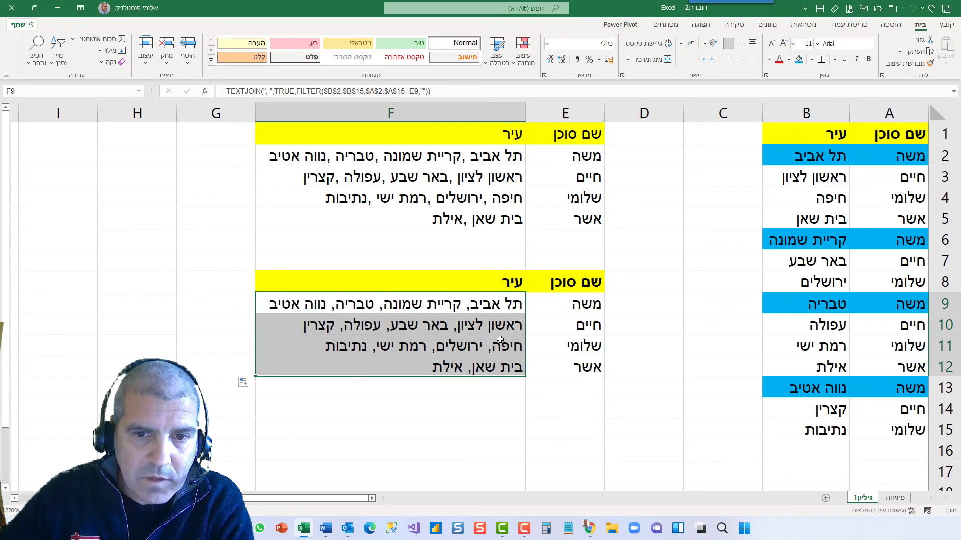
left_click(483, 327)
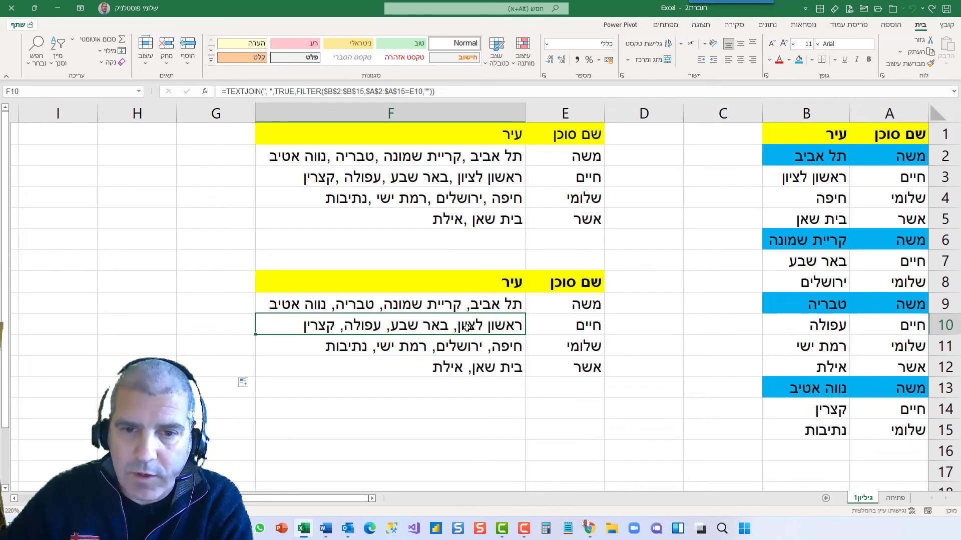
left_click(506, 308)
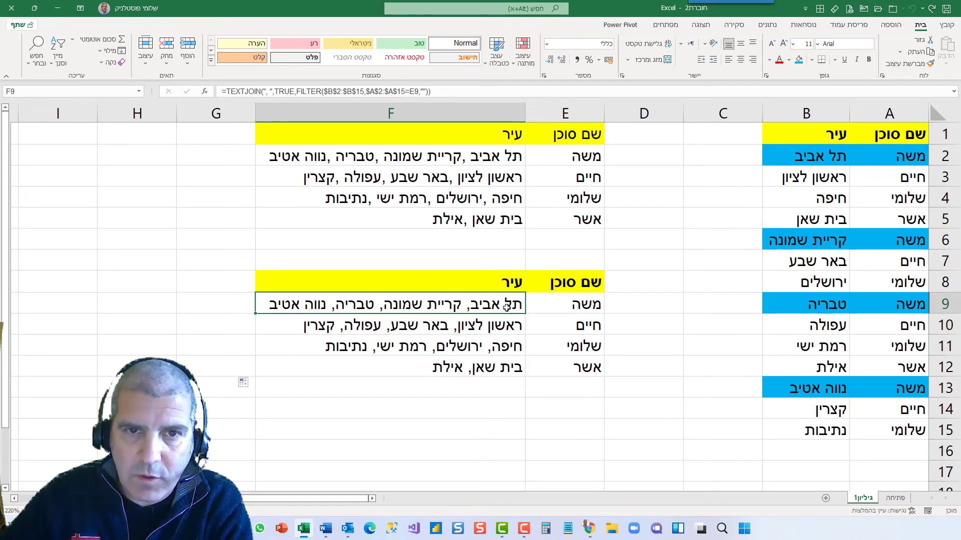
- Replace the city in B8 of the source table with אשקלון
left_click(825, 283)
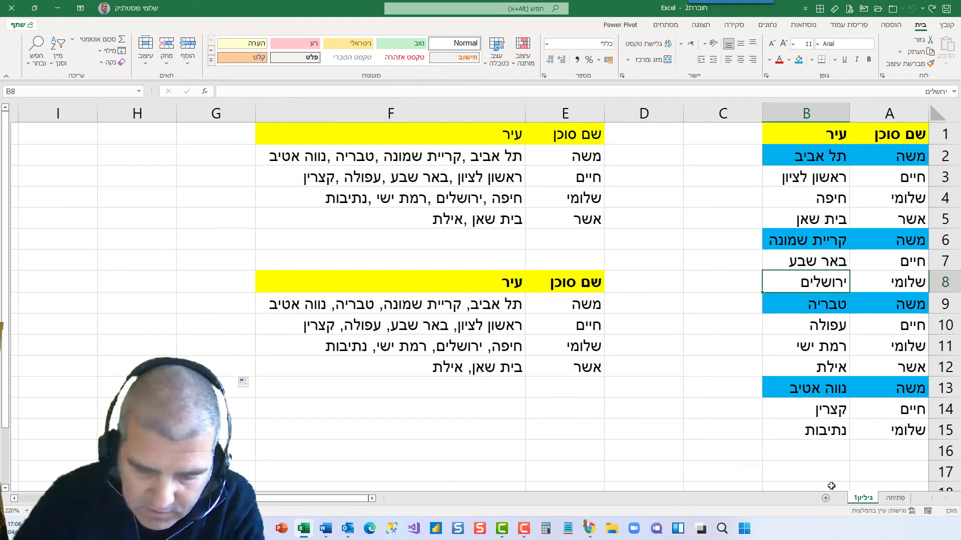
type("taekui")
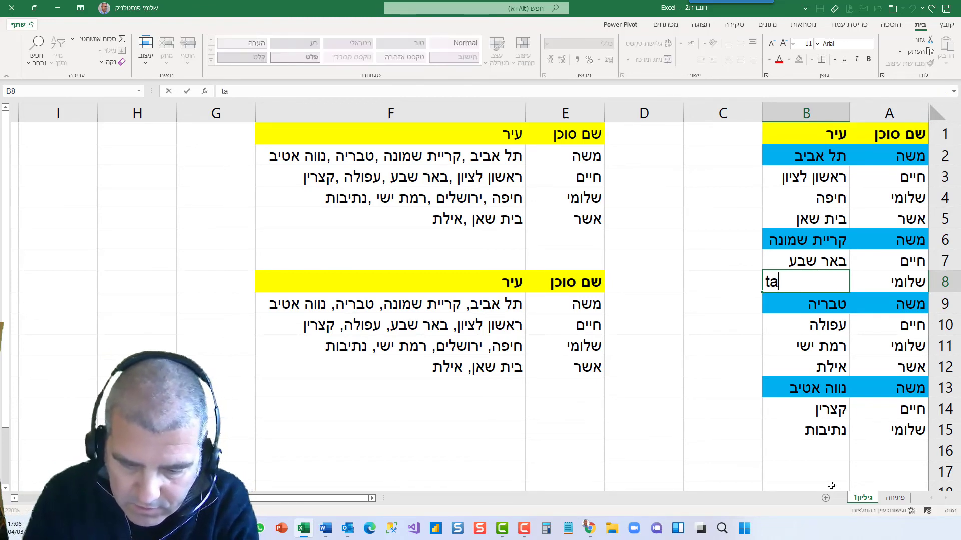
key("BackSpace")
key("BackSpace")
key("BackSpace")
key("BackSpace")
key("BackSpace")
key("BackSpace")
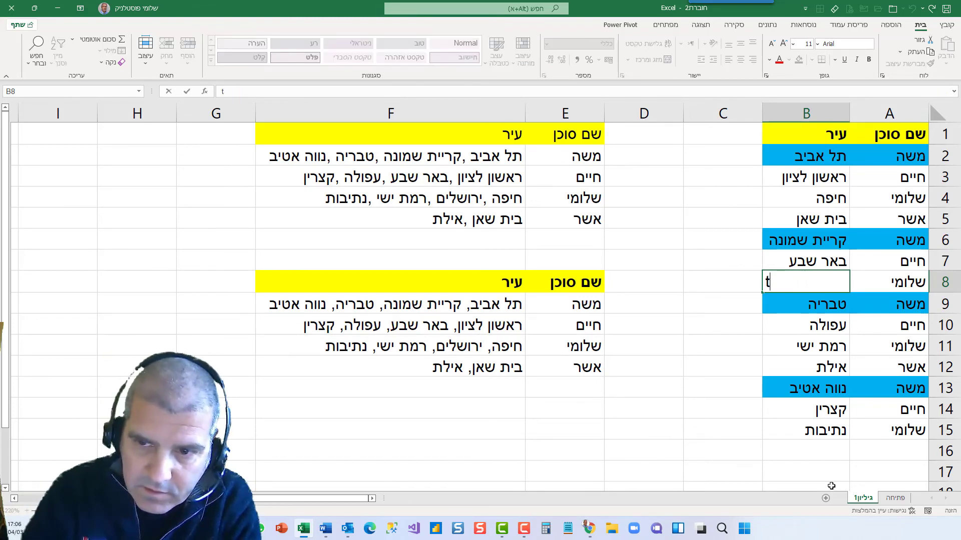
type("אשקלון")
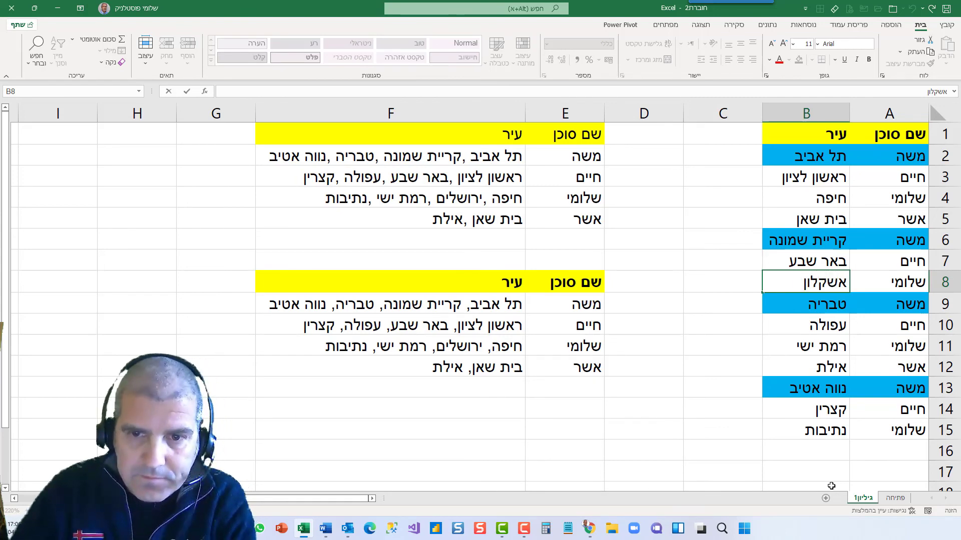
key("Return")
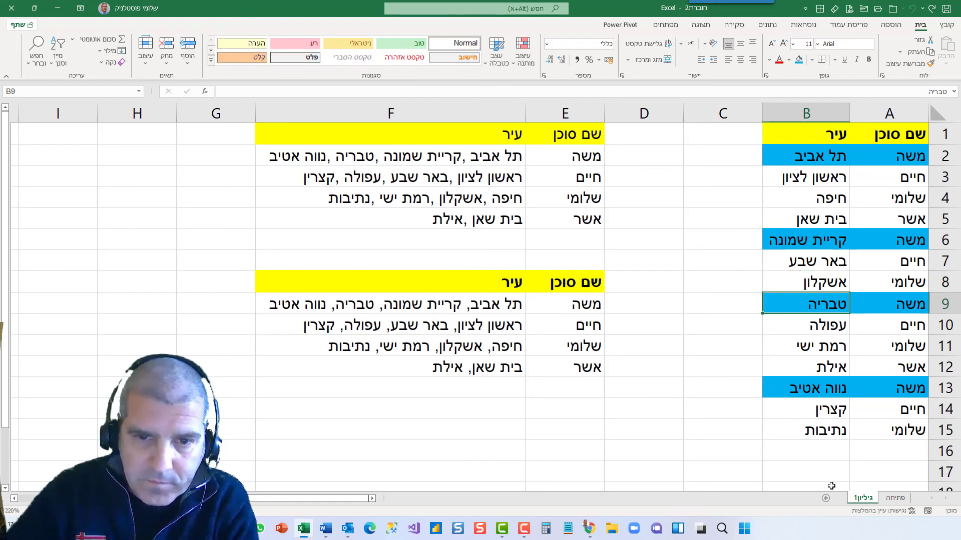
- Check the joined city list in F11 and return to the פתיחה sheet
left_click(453, 348)
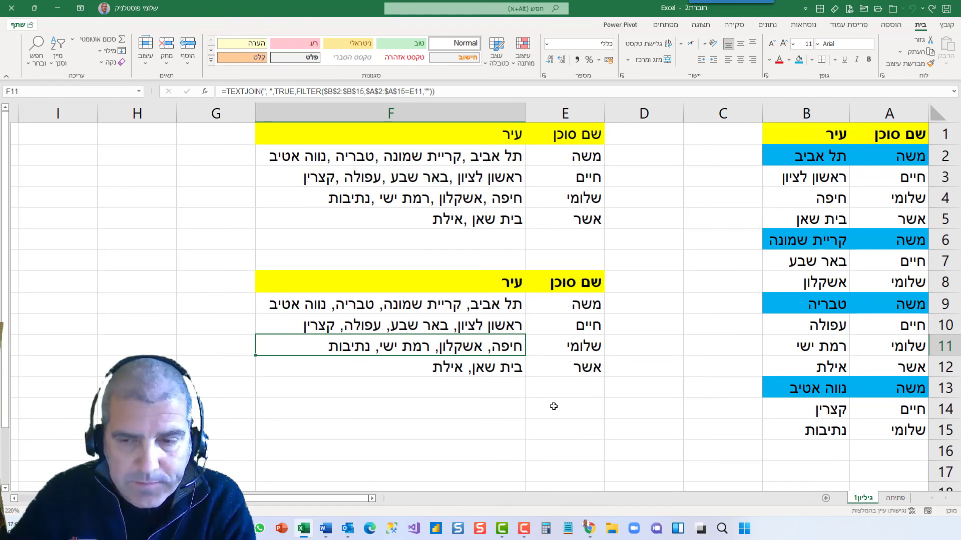
left_click(896, 498)
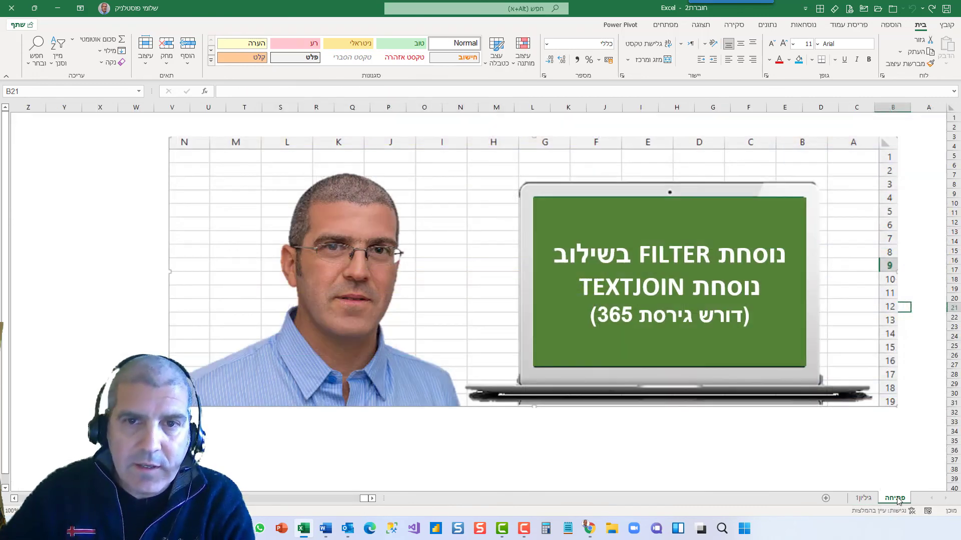